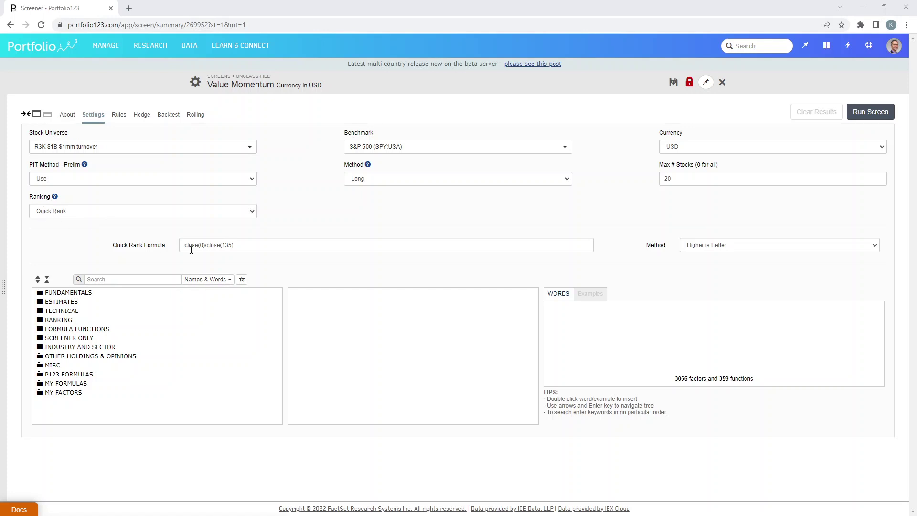
# Run the Value Momentum screen ranked by close(0)/close(135), returning 20 stocks as of 04/23/22.
pyautogui.moveTo(183, 246); pyautogui.dragTo(266, 245)
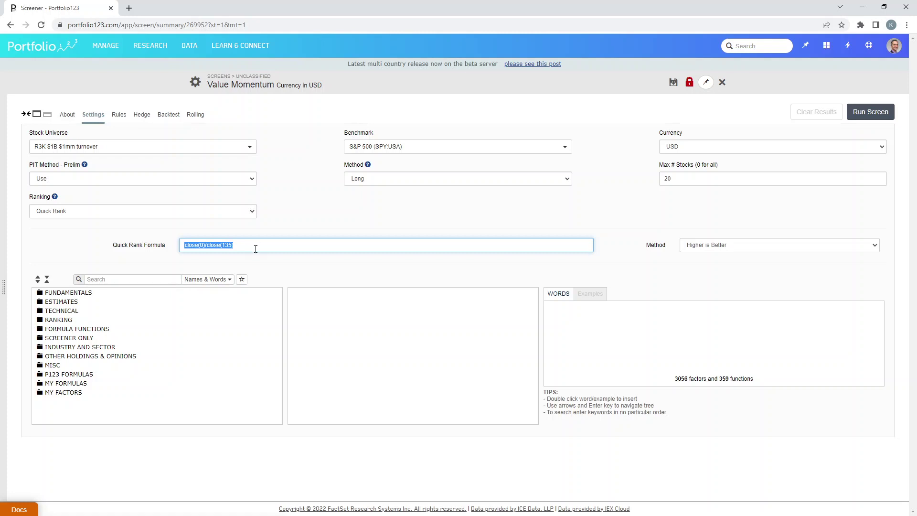
pyautogui.click(241, 245)
pyautogui.click(860, 116)
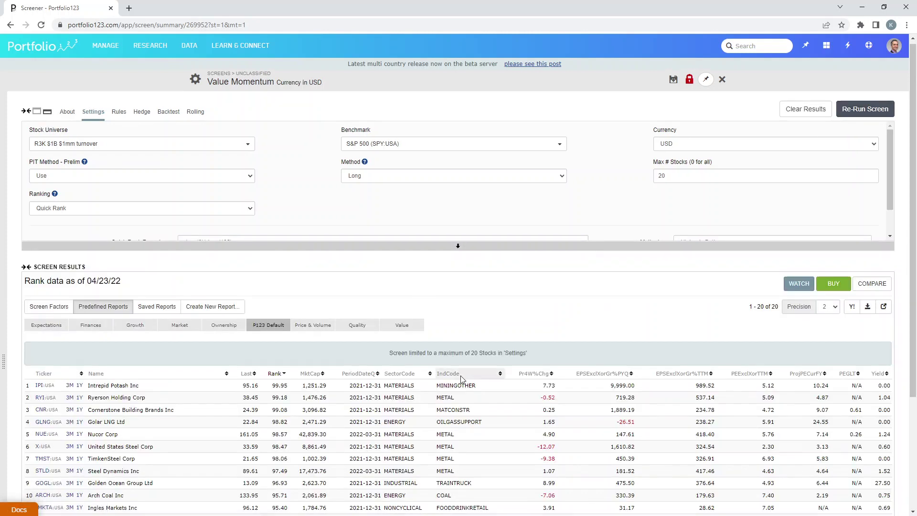
# Change the Value Momentum screen's Max # Stocks from 20 to 0 (all).
pyautogui.scroll(-5, 557, 256)
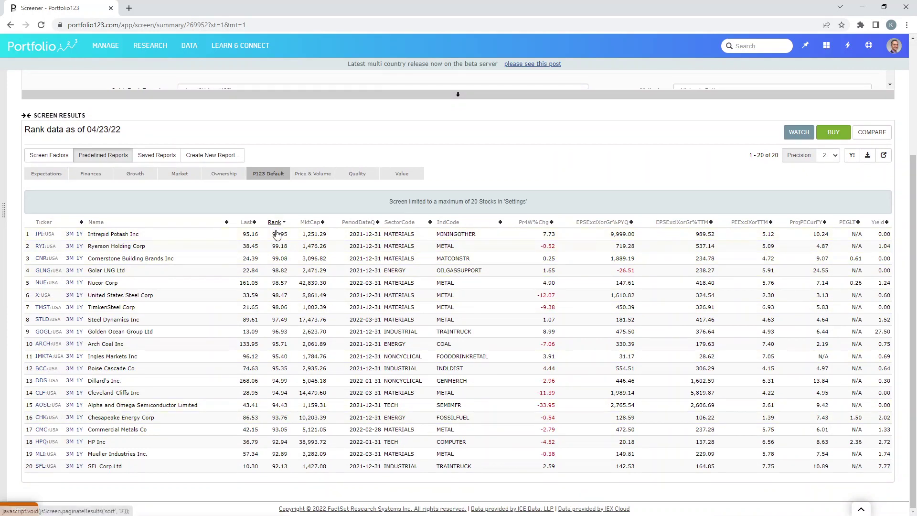
pyautogui.scroll(3, 554, 270)
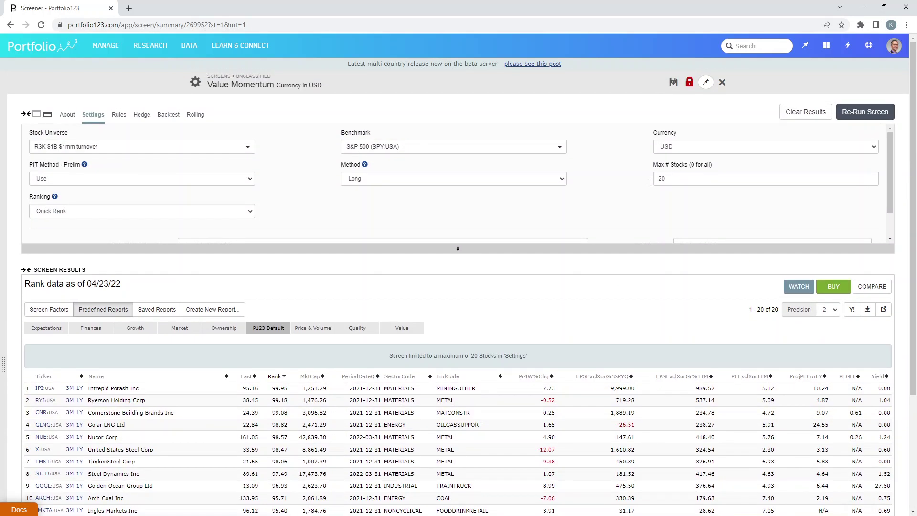
pyautogui.scroll(-3, 262, 358)
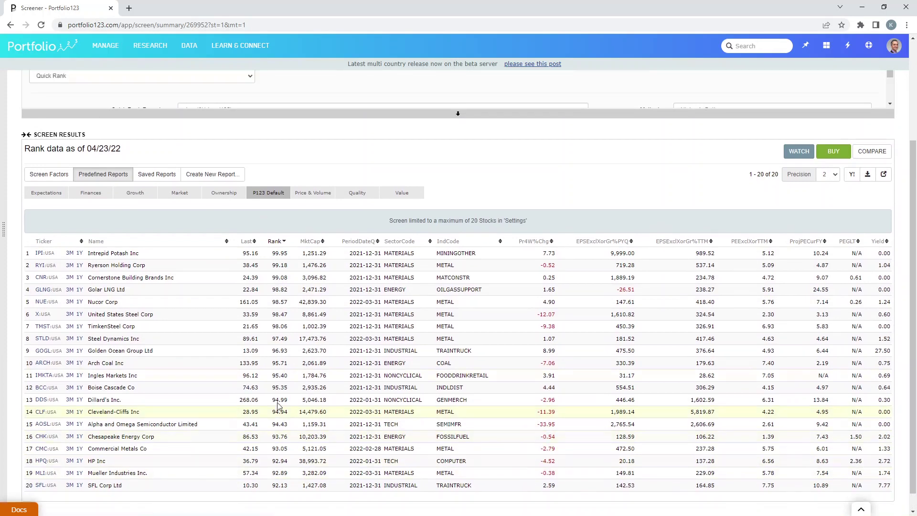
pyautogui.scroll(3, 277, 405)
pyautogui.click(679, 181)
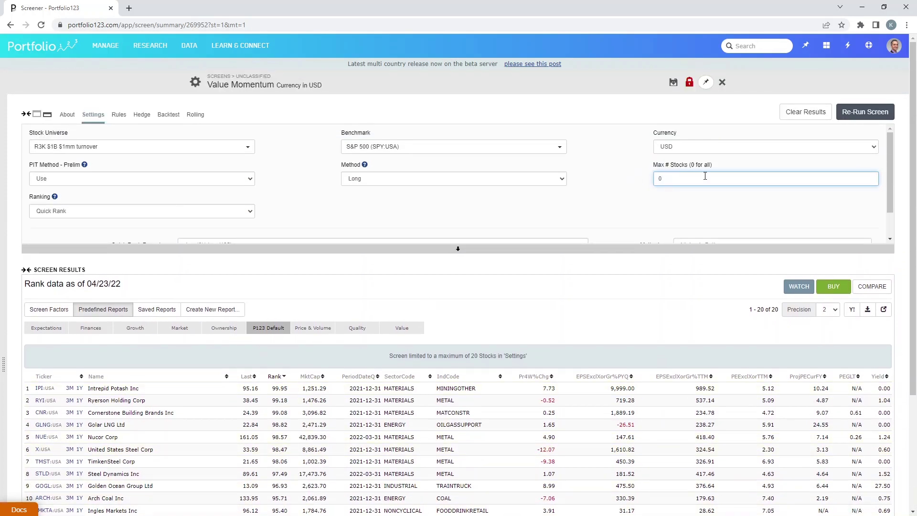
pyautogui.write('0')
pyautogui.scroll(-1, 373, 223)
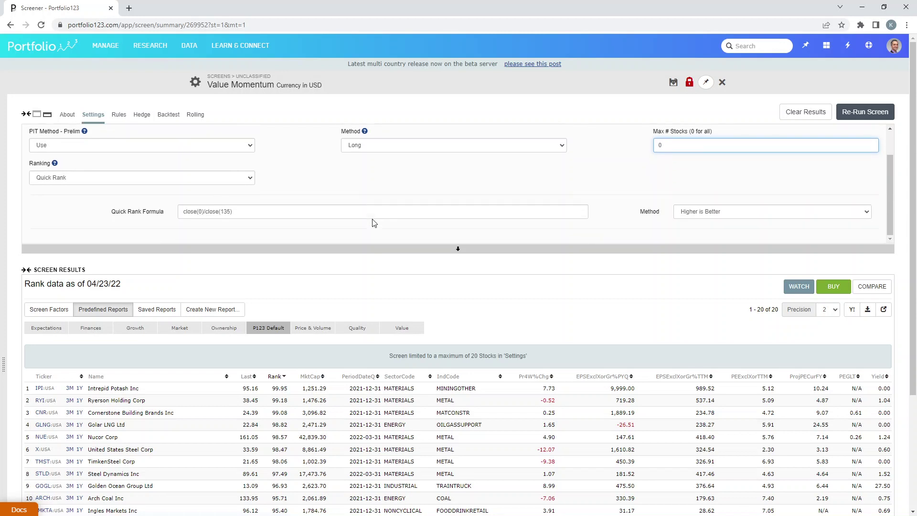
pyautogui.scroll(1, 372, 222)
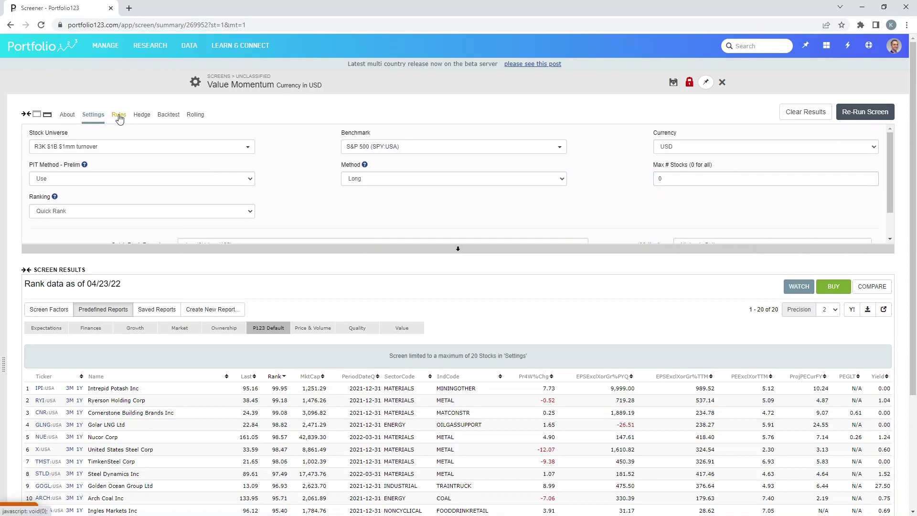
# Disable the EarnYield rule and re-run the screen without it.
pyautogui.click(120, 117)
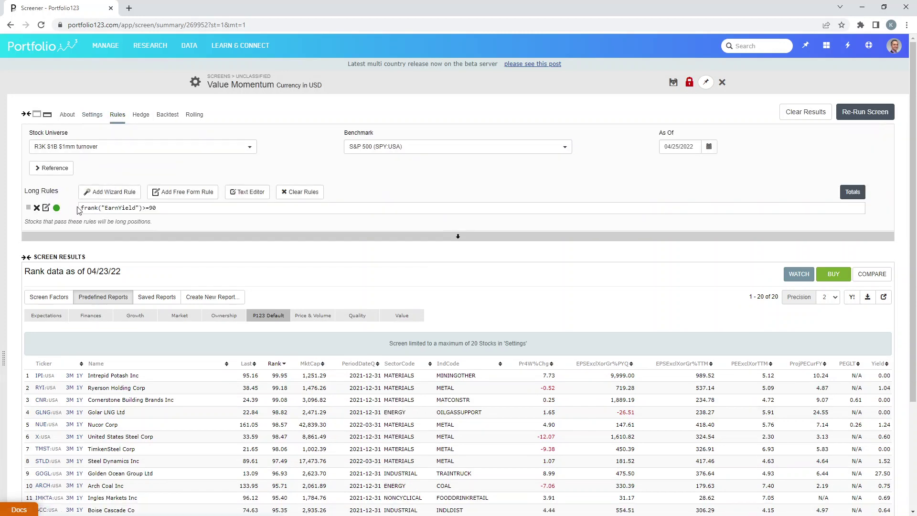
pyautogui.click(57, 209)
pyautogui.click(865, 112)
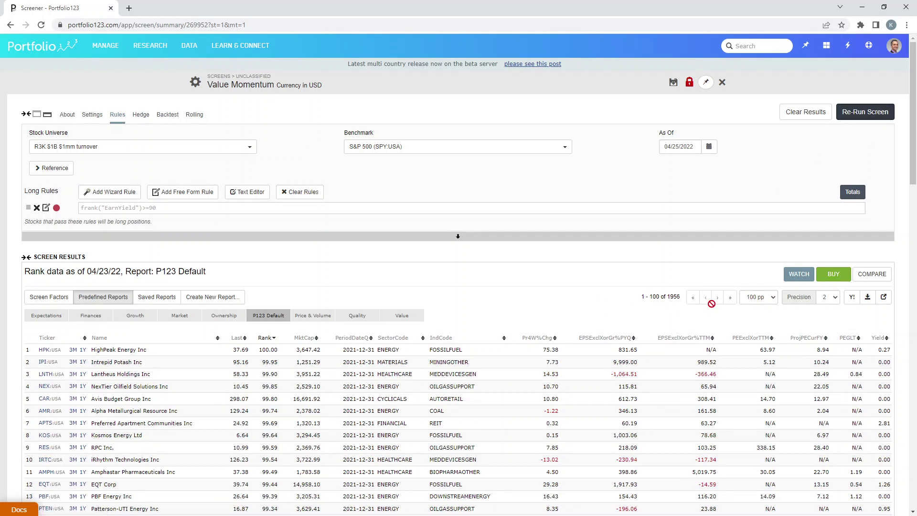
# Show the rule totals and sort the 1956 results by rank ascending, Invitae Corp first.
pyautogui.scroll(-2, 504, 308)
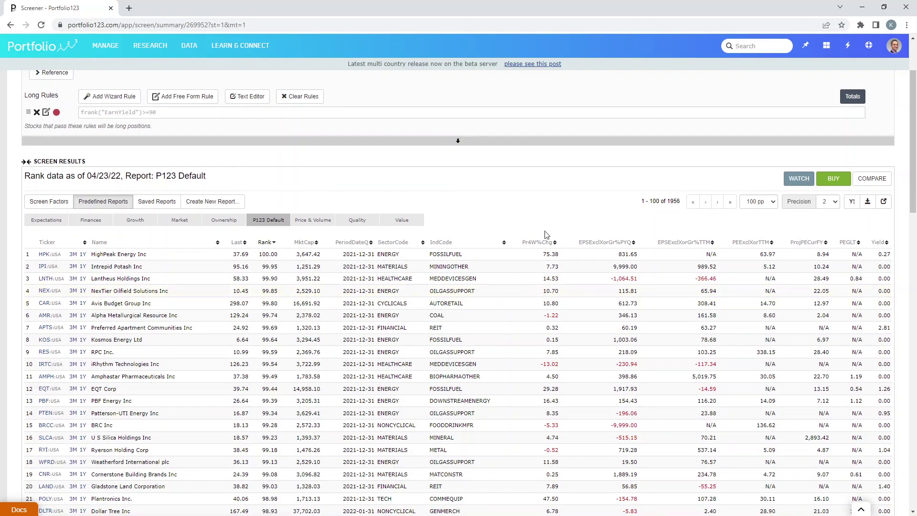
pyautogui.click(855, 97)
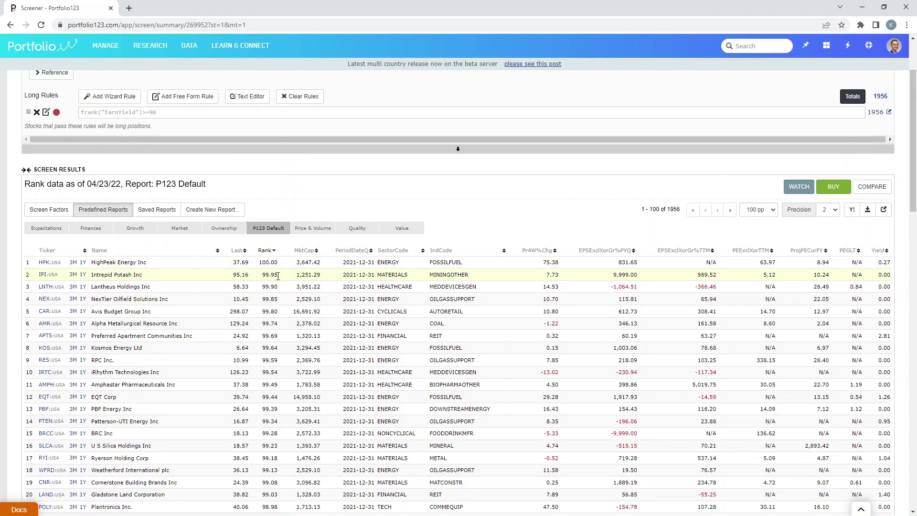
pyautogui.click(269, 252)
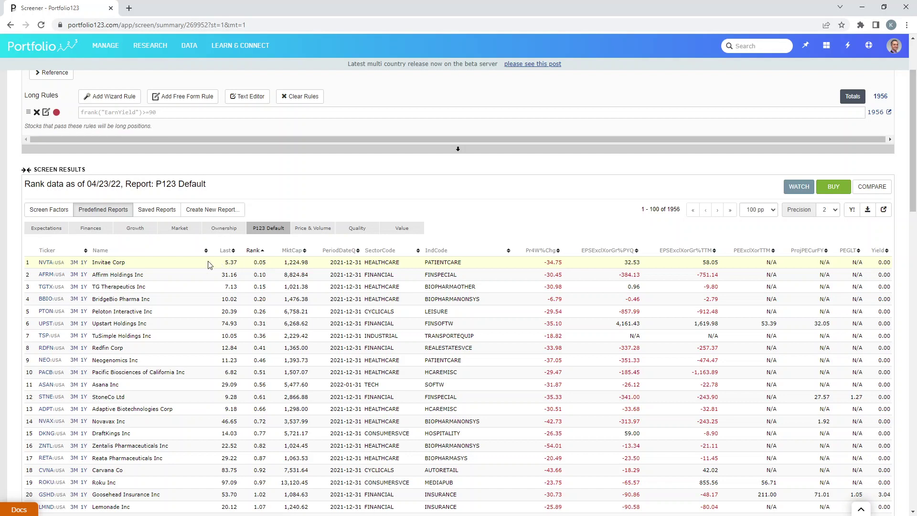
# Preview NVTA's 3-month chart, then sort results by rank descending with HighPeak Energy on top.
pyautogui.moveTo(48, 264)
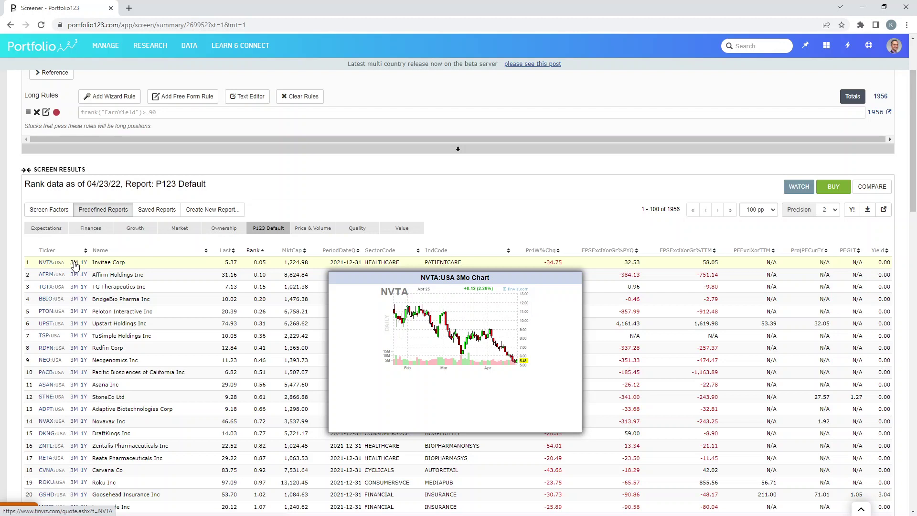
pyautogui.click(254, 253)
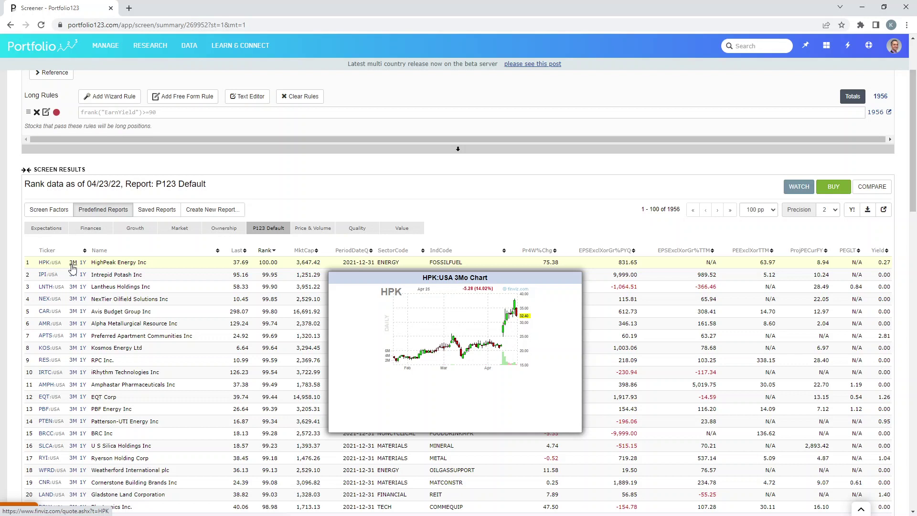
pyautogui.scroll(2, 362, 200)
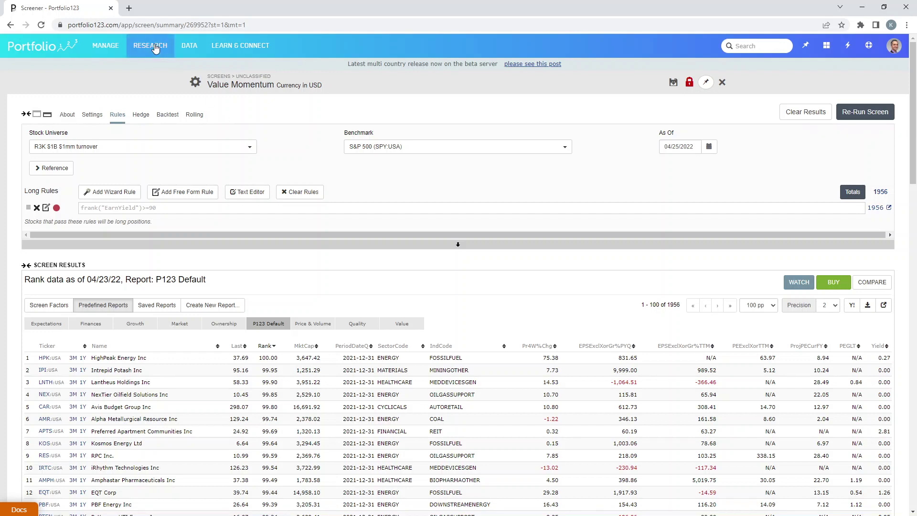
# Save the Value Momentum screen when prompted on leaving for Ranking Systems.
pyautogui.moveTo(152, 48)
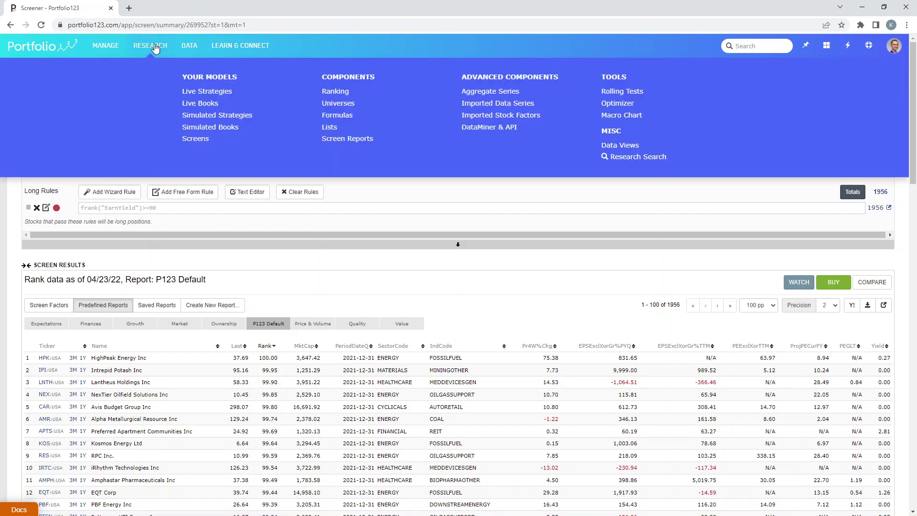
pyautogui.click(335, 92)
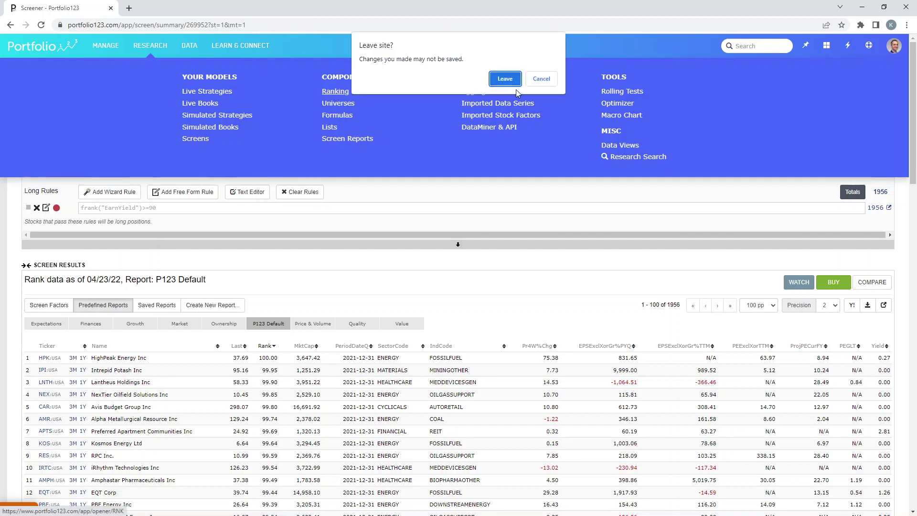
pyautogui.click(531, 85)
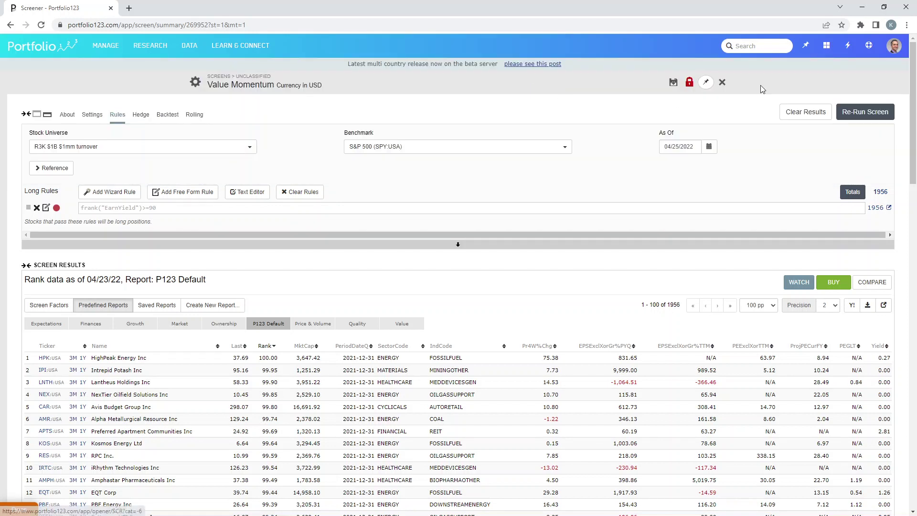
pyautogui.click(674, 83)
# Browse P123 Ranking Systems > Core Investing Styles and open Core Combination.
pyautogui.moveTo(158, 47)
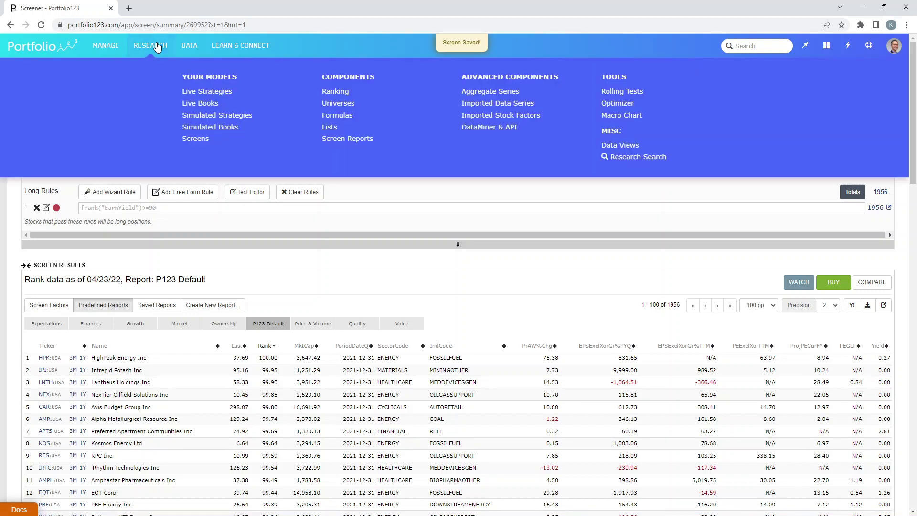
pyautogui.click(337, 92)
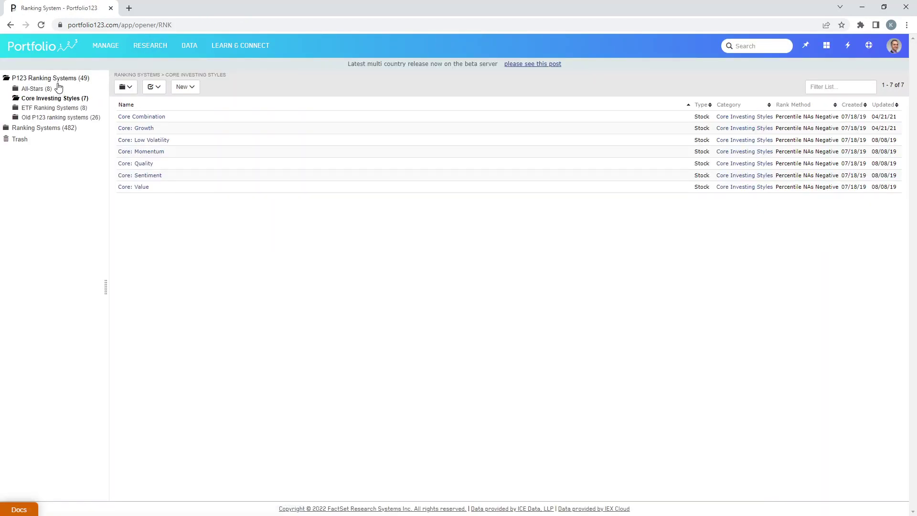
pyautogui.click(51, 129)
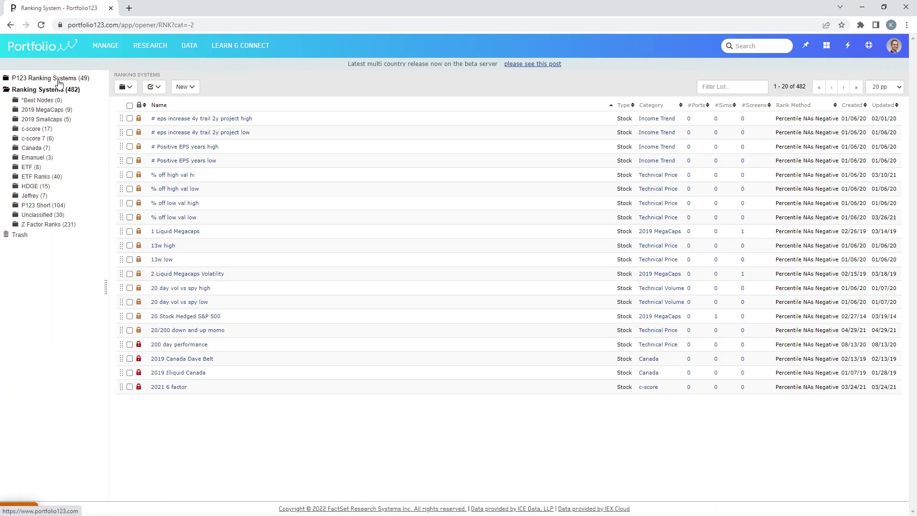
pyautogui.click(58, 79)
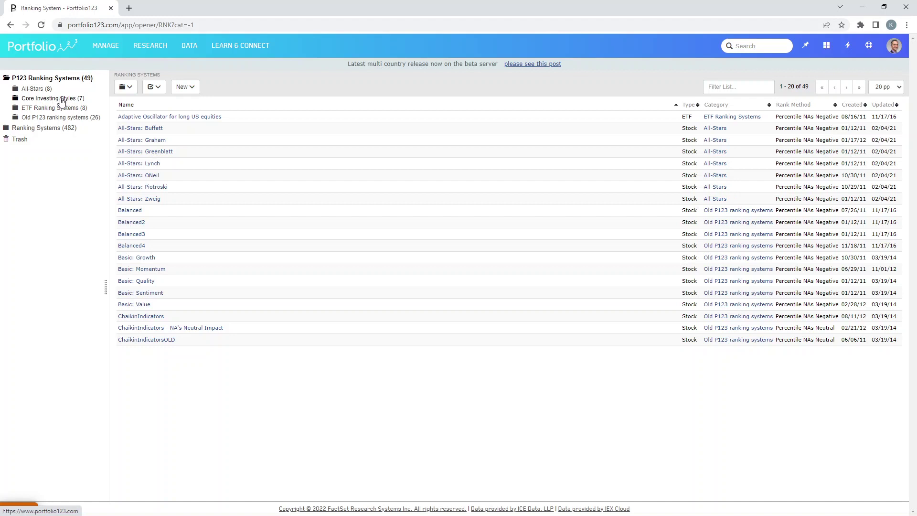
pyautogui.click(61, 99)
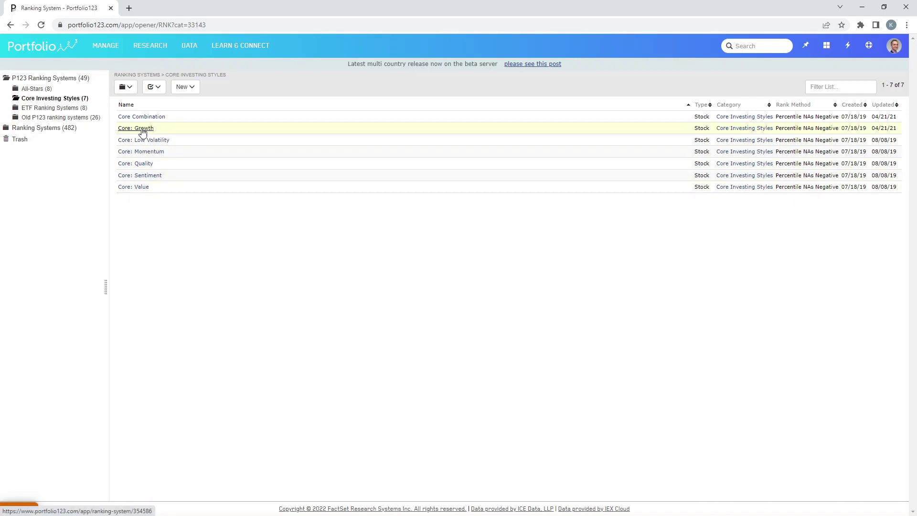
pyautogui.click(155, 119)
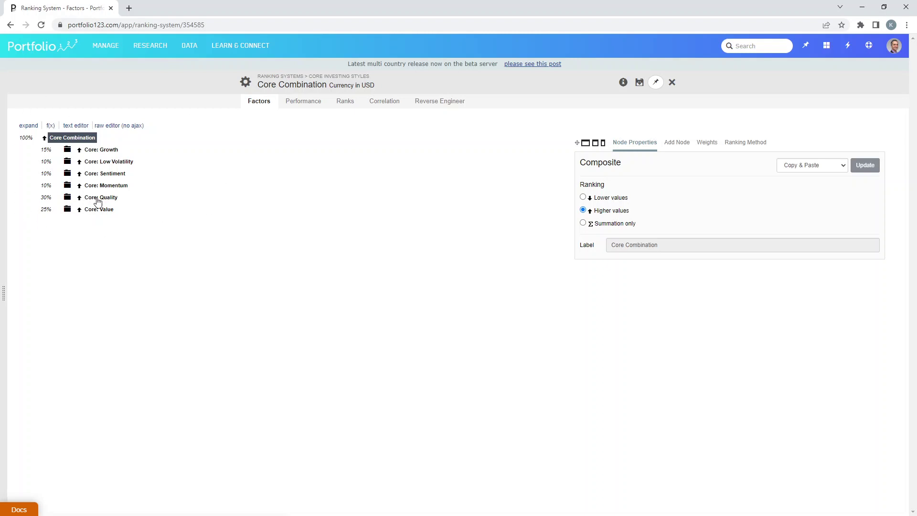
# Expand Core: Growth down through EPS to its Basic EPS factors.
pyautogui.click(100, 151)
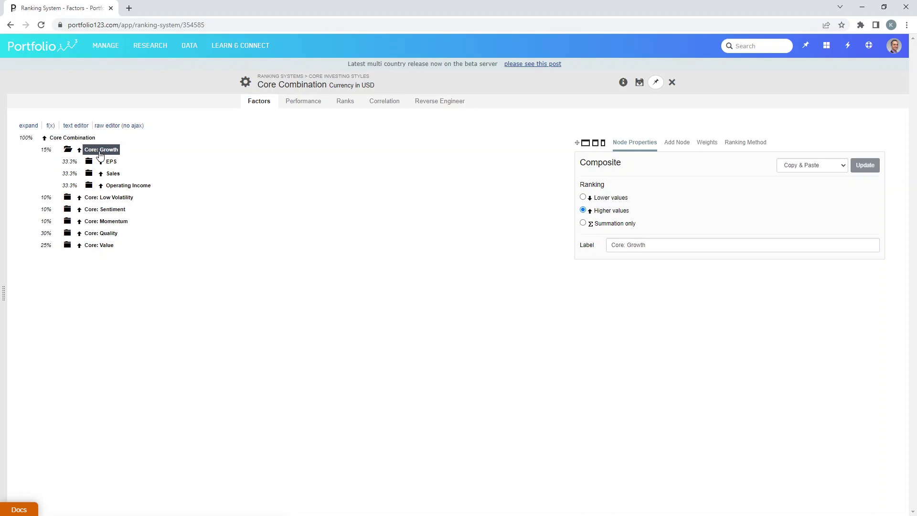
pyautogui.click(108, 162)
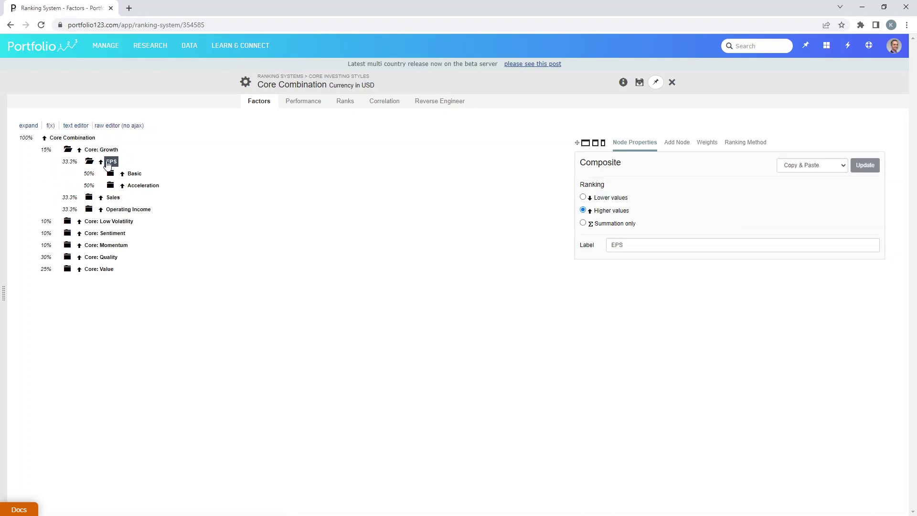
pyautogui.click(134, 174)
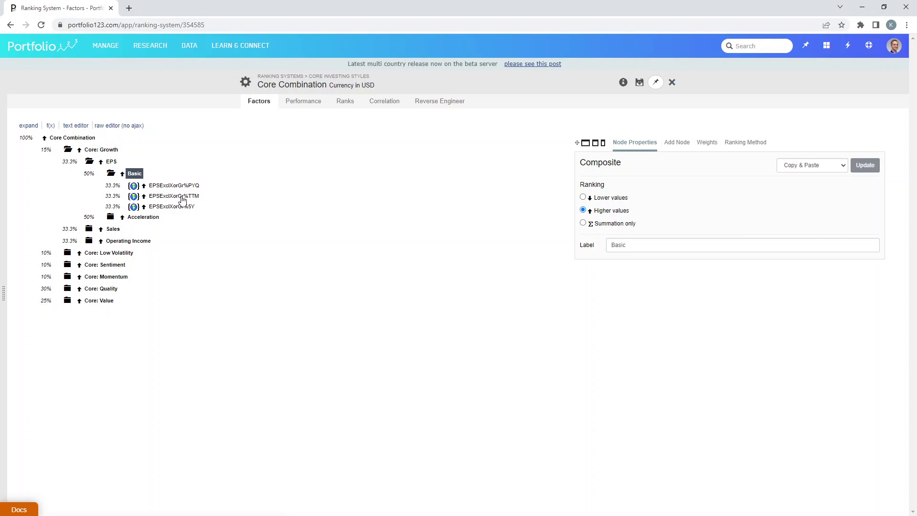
# Expand and collapse the whole factor tree, then expand Core: Low Volatility.
pyautogui.click(29, 126)
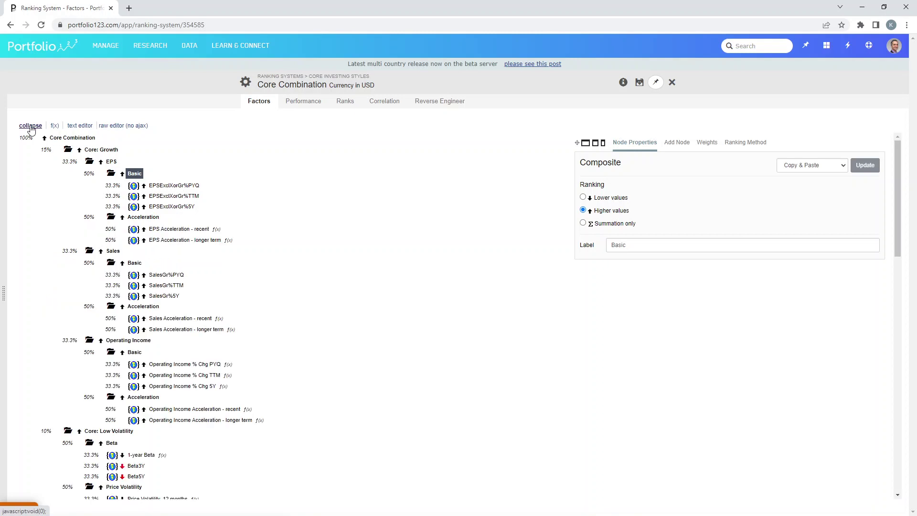
pyautogui.click(30, 126)
pyautogui.click(29, 126)
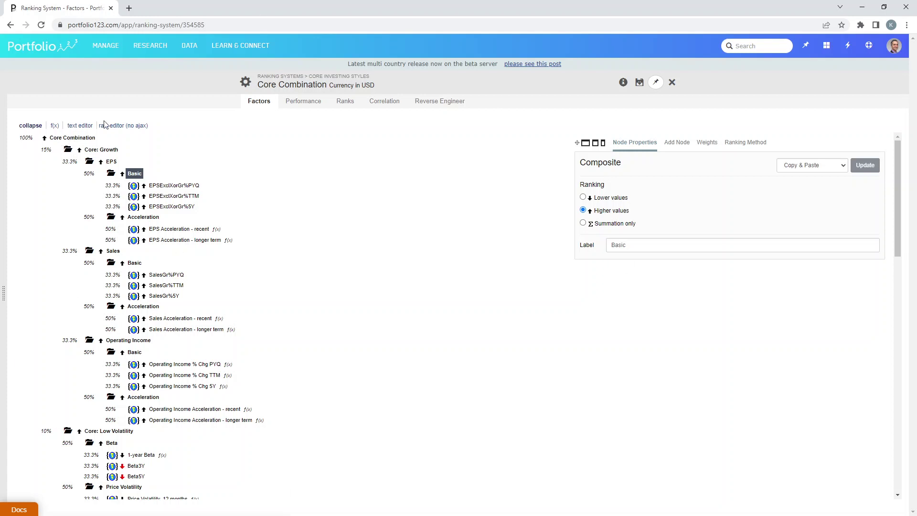
pyautogui.click(30, 126)
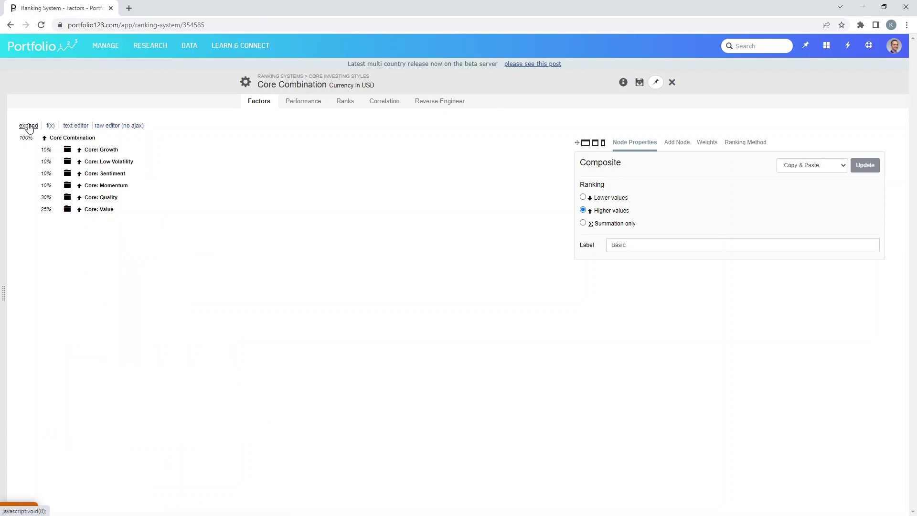
pyautogui.click(123, 163)
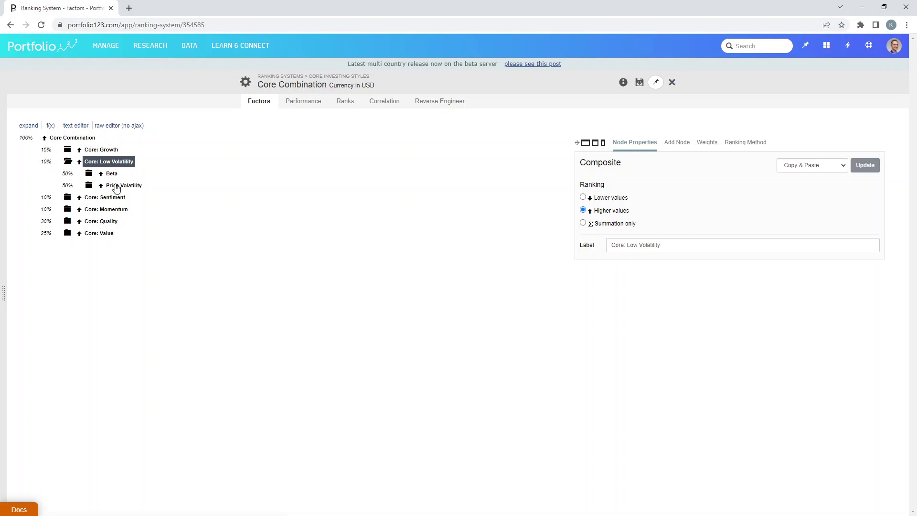
# Show the Price Volatility, 12 months formula and PctDev's full reference description.
pyautogui.click(117, 187)
pyautogui.click(161, 199)
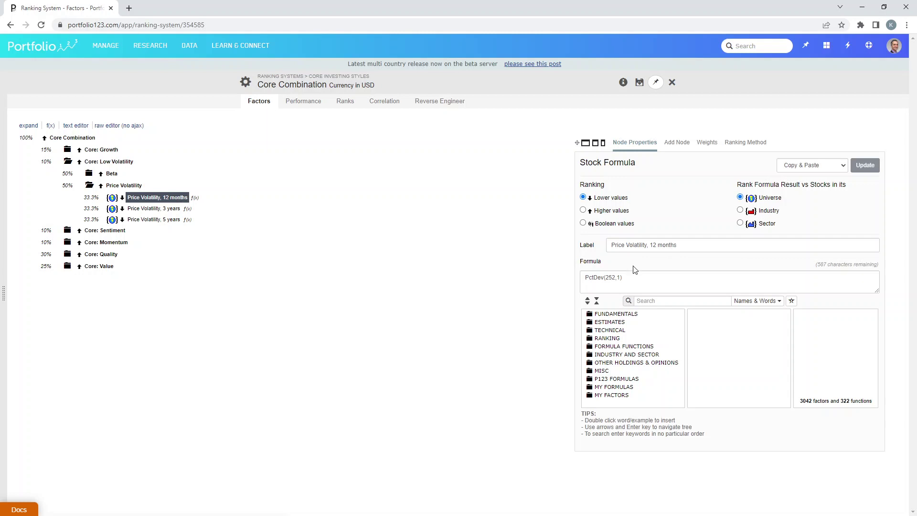
pyautogui.doubleClick(594, 277)
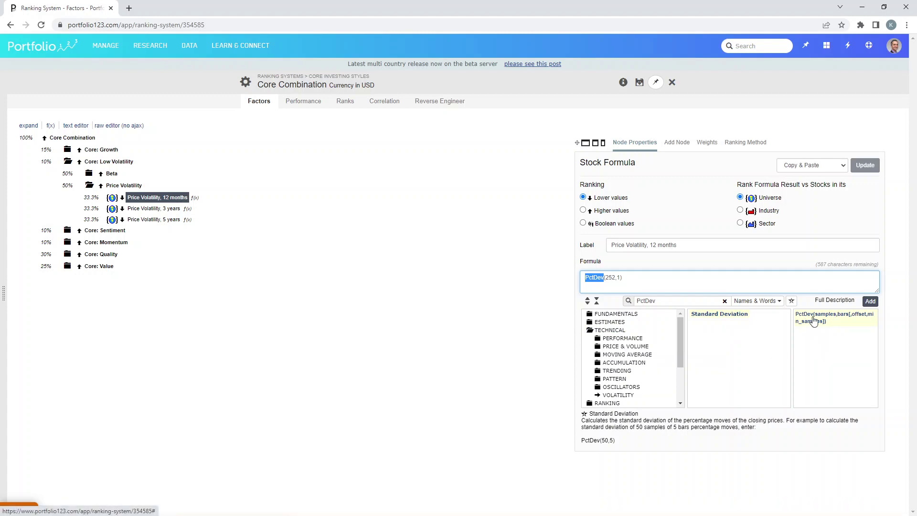
pyautogui.click(829, 306)
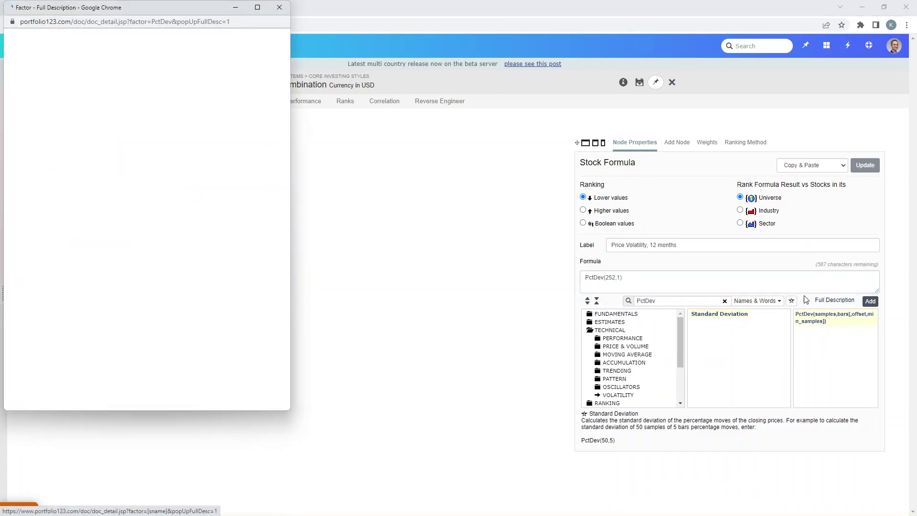
# Close the PctDev description and expand Core: Sentiment down to Estimate Revision.
pyautogui.moveTo(181, 6); pyautogui.dragTo(304, 44)
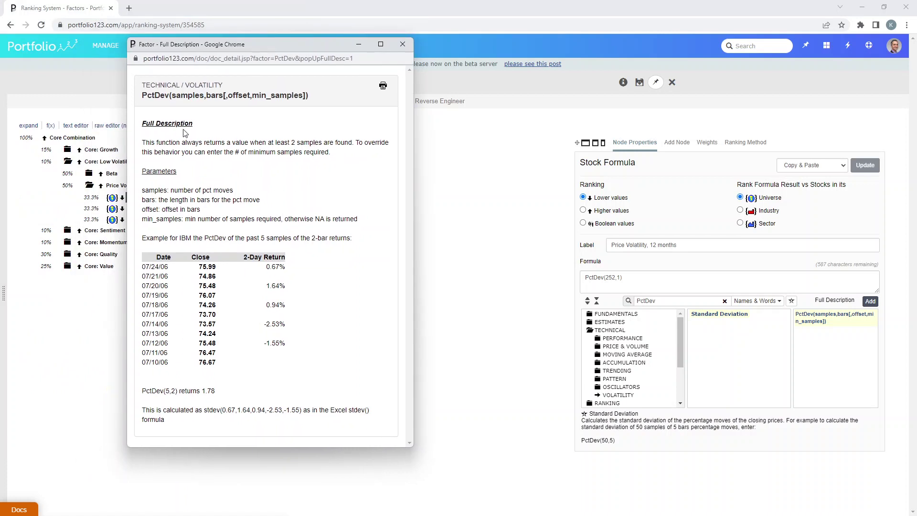
pyautogui.click(403, 44)
pyautogui.click(107, 230)
pyautogui.click(128, 243)
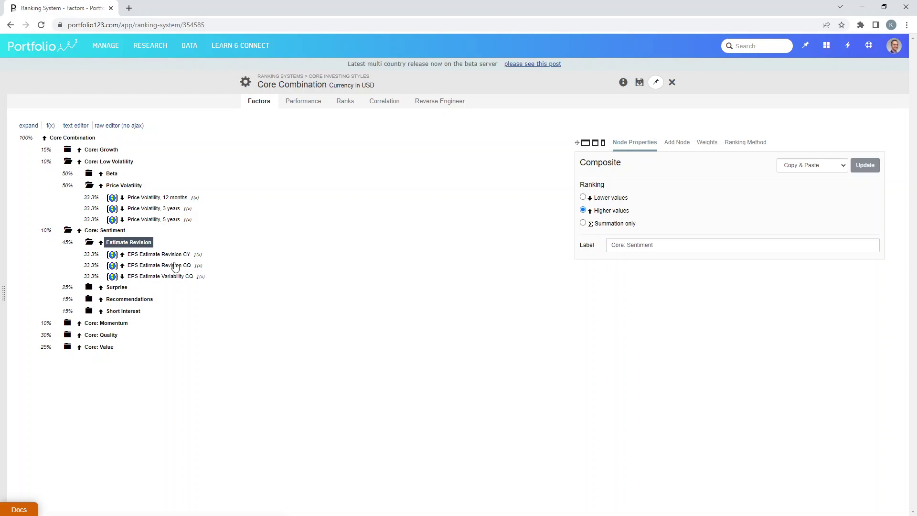
# Inspect the three EPS estimate factors, CurQEPSStdDev reference, and the Surprise%Q1 factor.
pyautogui.click(151, 257)
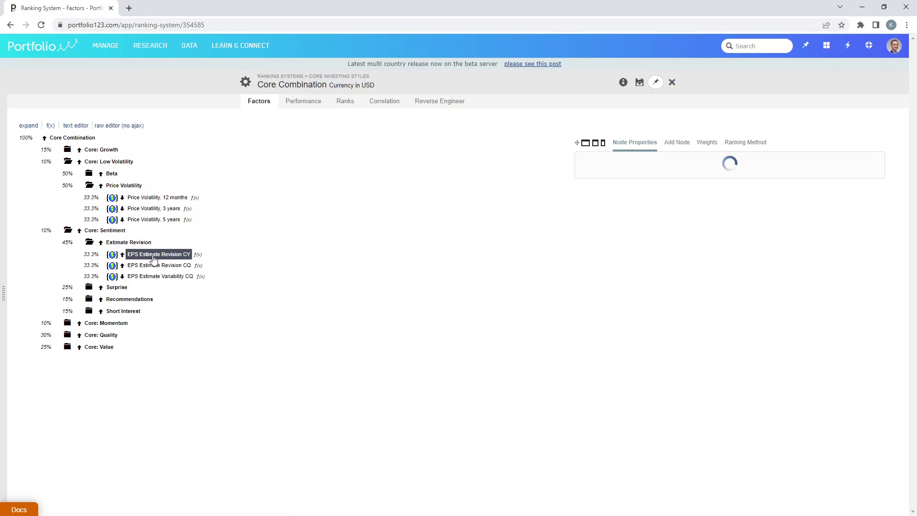
pyautogui.click(162, 266)
pyautogui.click(165, 278)
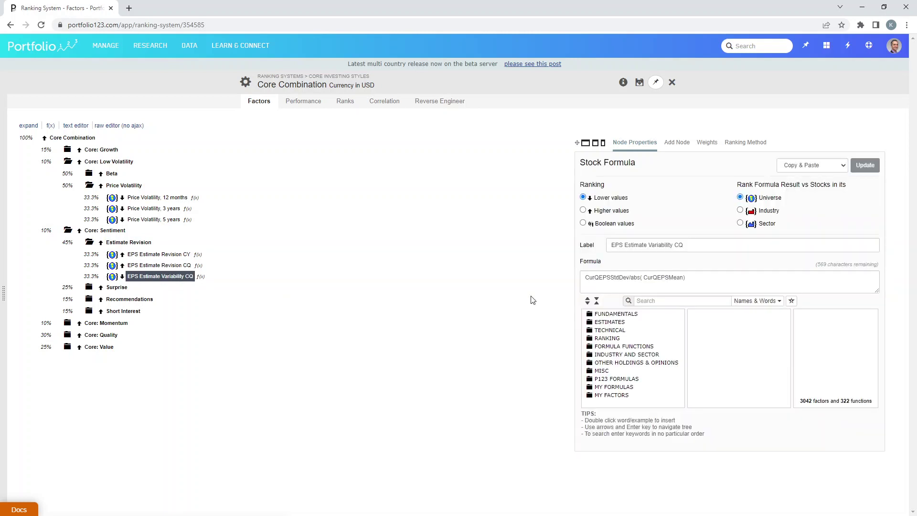
pyautogui.click(603, 278)
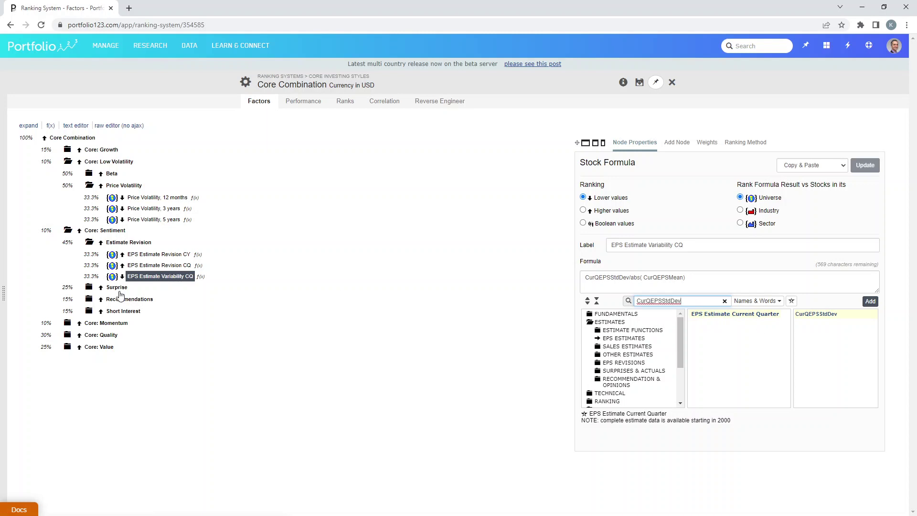
pyautogui.click(117, 287)
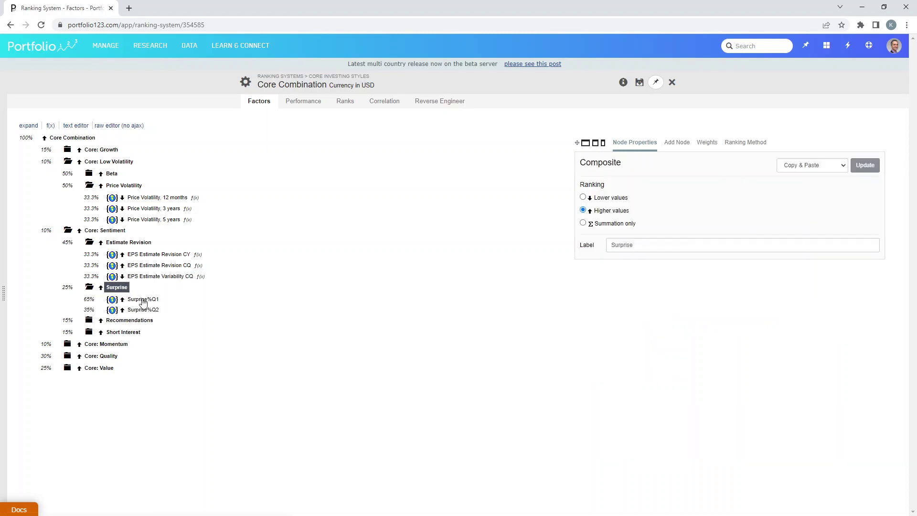
pyautogui.click(143, 300)
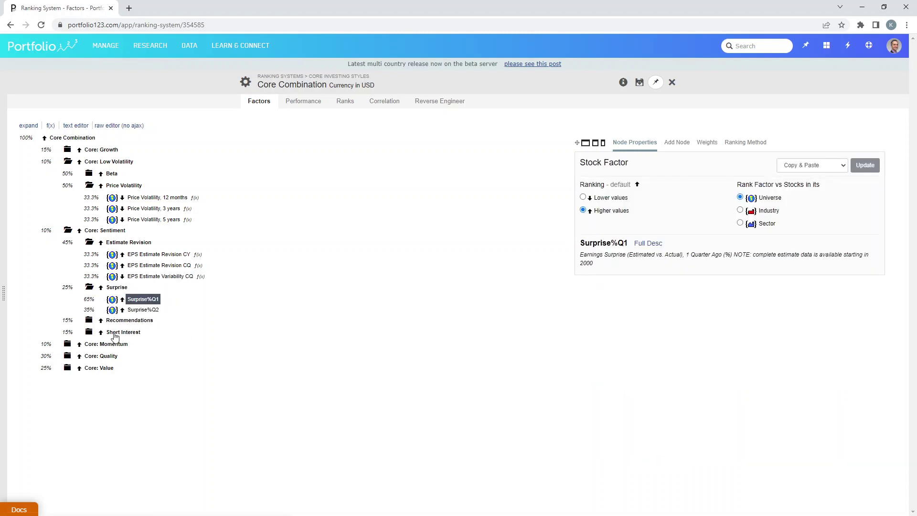
# Expand Recommendations, show the Changes in Recommendation formula and AvgRec's full description.
pyautogui.click(121, 321)
pyautogui.click(150, 332)
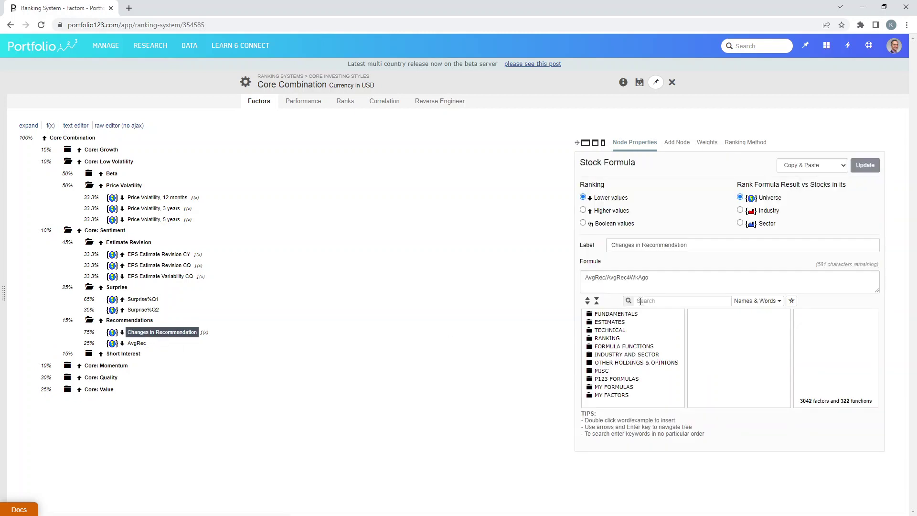
pyautogui.doubleClick(594, 278)
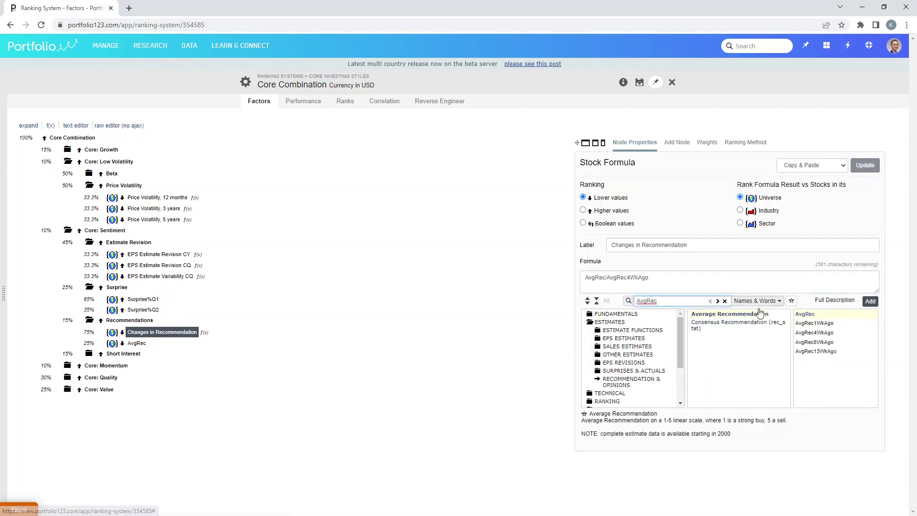
pyautogui.click(831, 301)
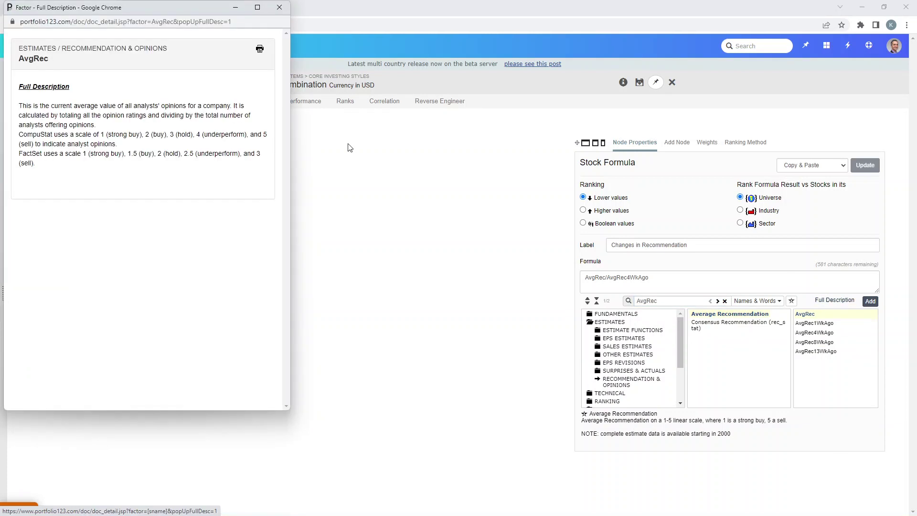
pyautogui.click(279, 7)
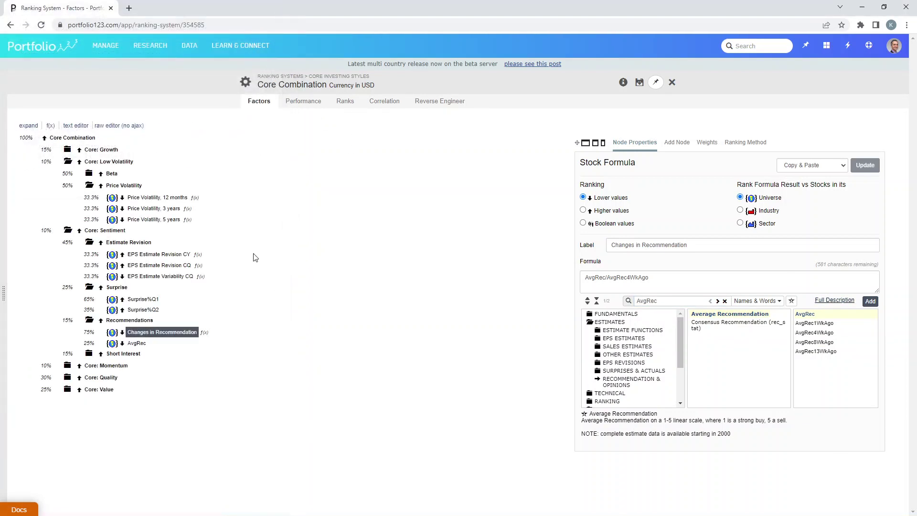